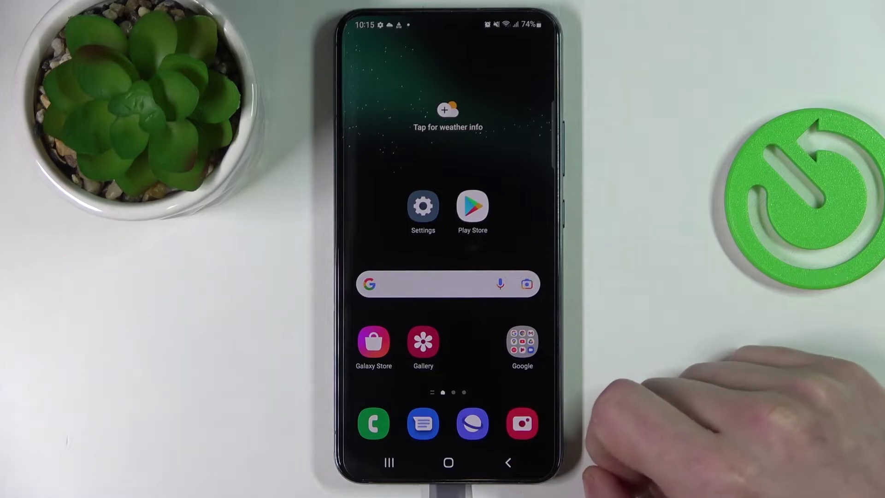
- Open Display in the Settings app and switch the phone to Dark mode
click(423, 206)
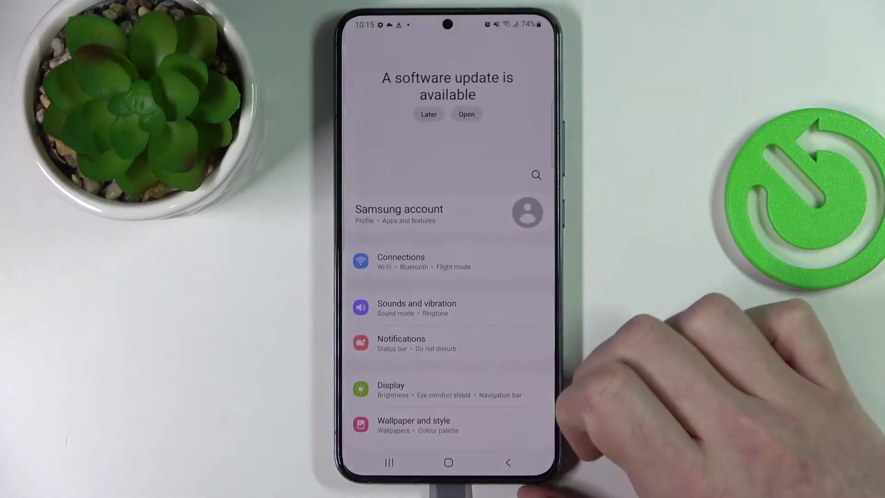
click(429, 389)
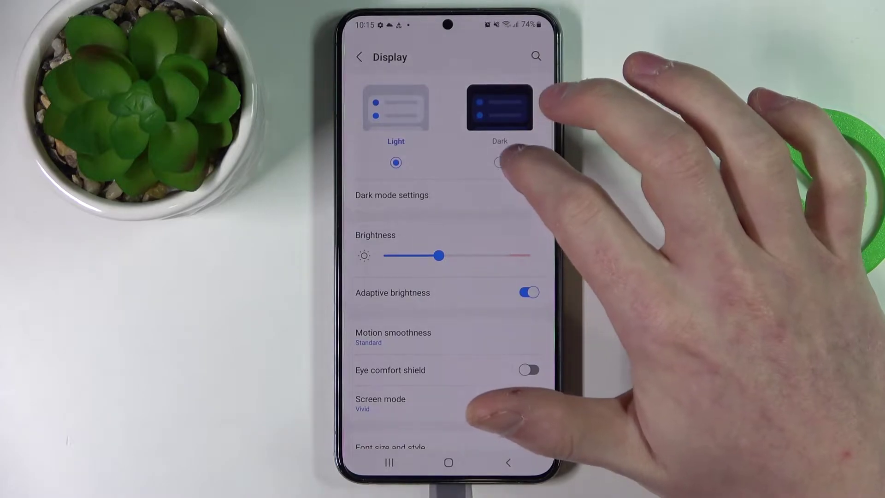
click(499, 110)
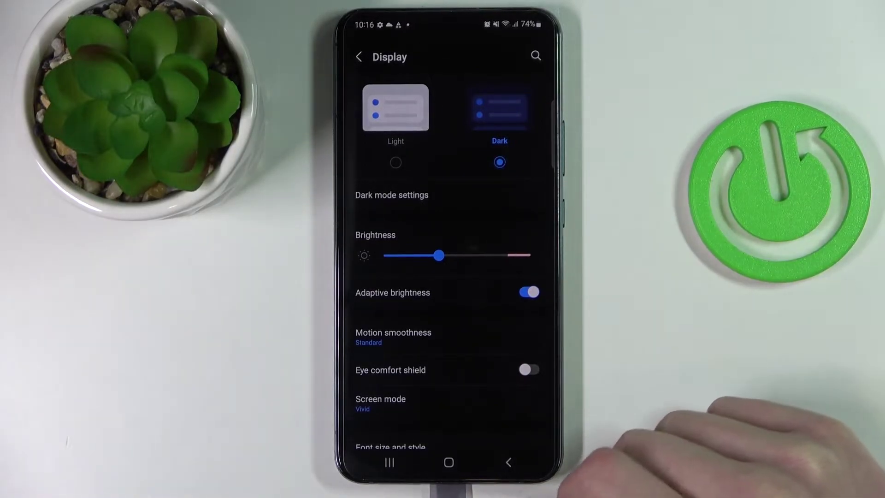
- Turn Adaptive brightness off and set the Brightness slider nearly to full
click(526, 292)
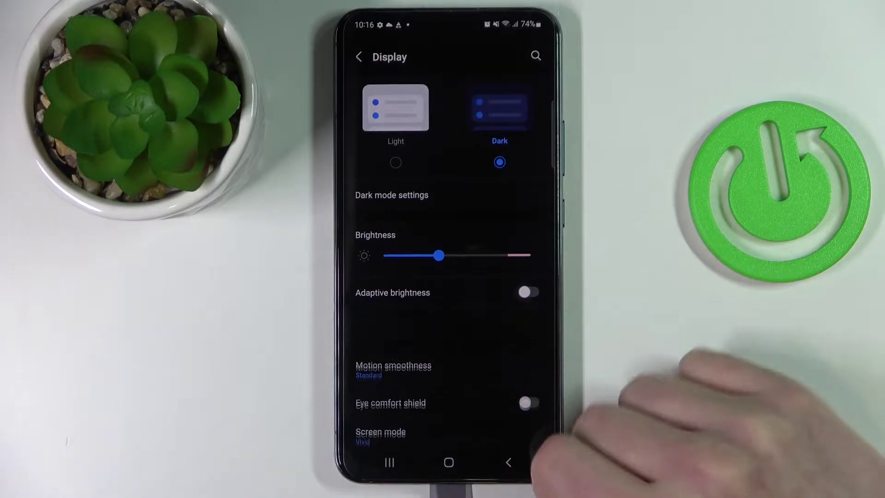
drag(439, 255, 490, 255)
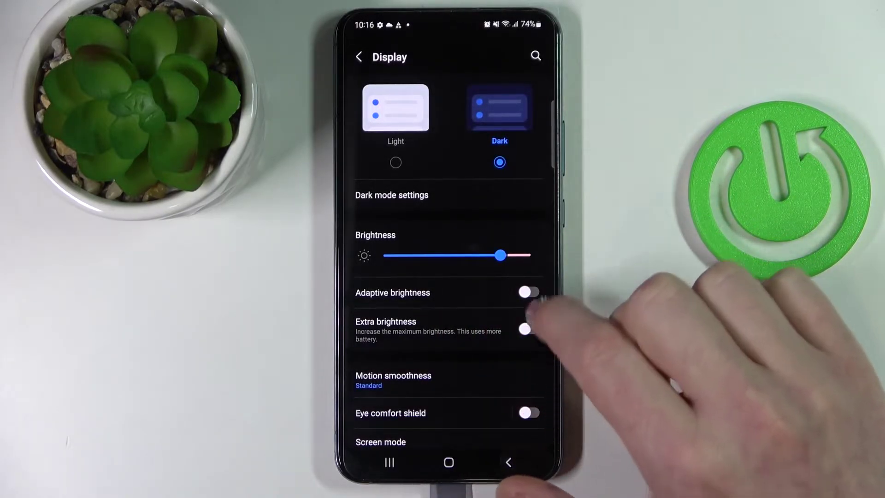
click(525, 292)
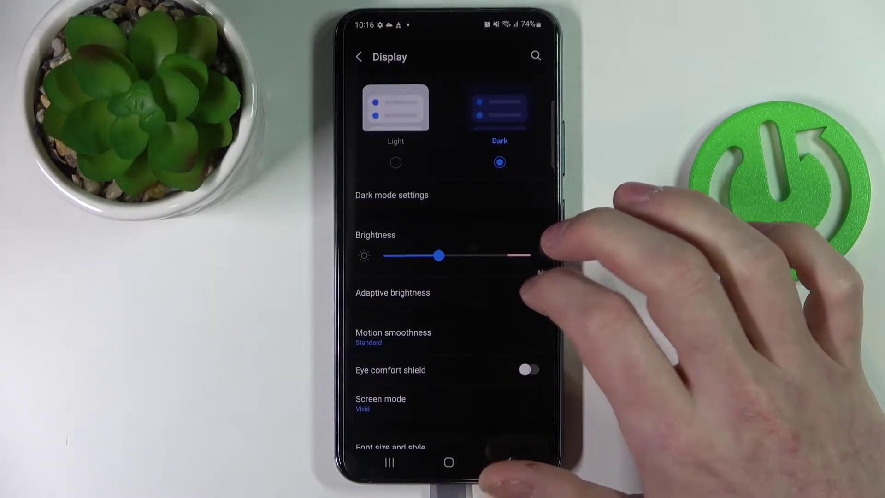
click(525, 292)
drag(439, 256, 498, 256)
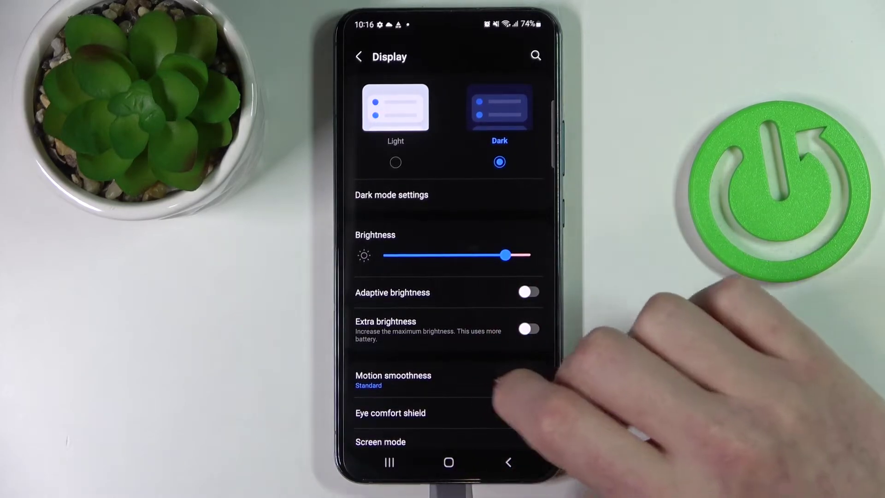
drag(512, 374, 524, 349)
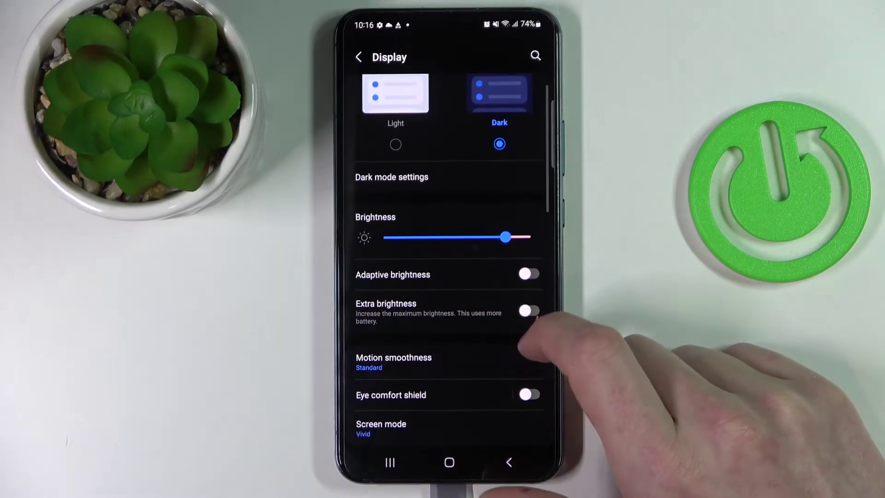
- Choose Adaptive under Motion smoothness and apply it
click(443, 363)
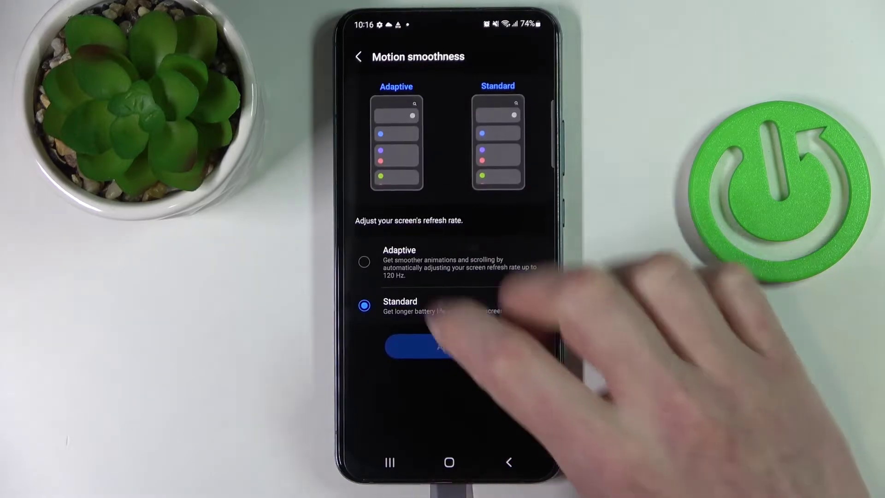
click(401, 263)
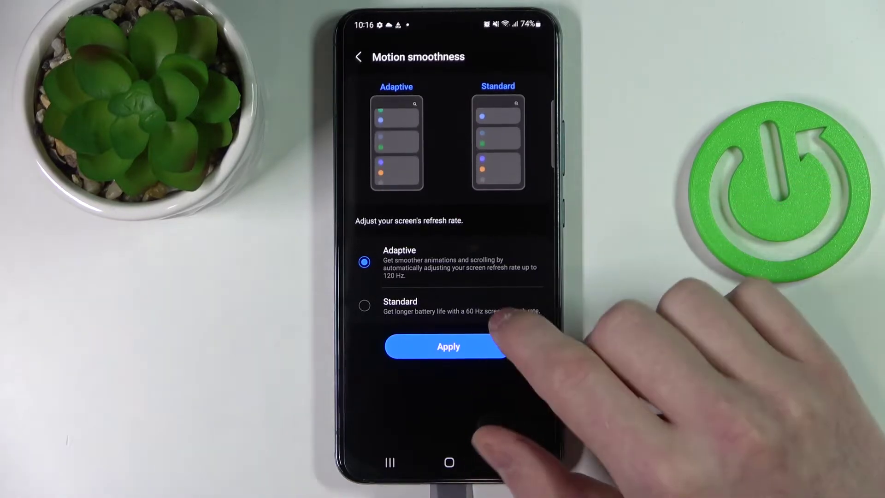
click(484, 347)
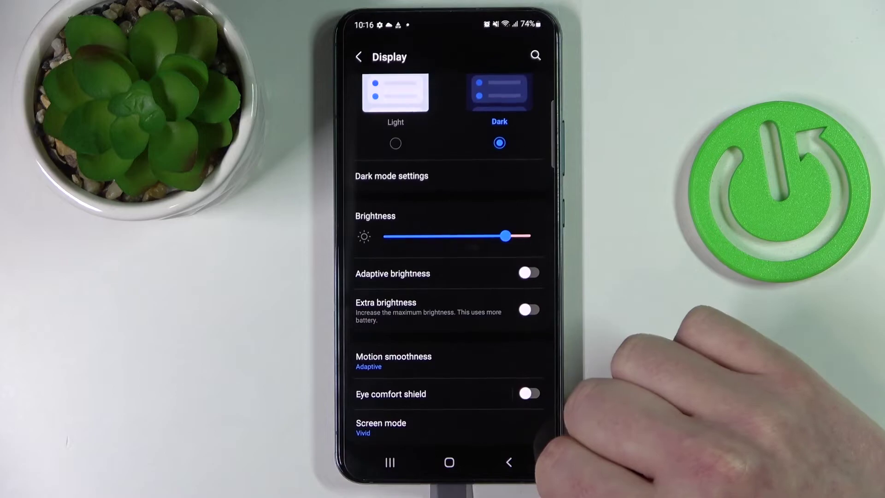
scroll(512, 333, down, 2)
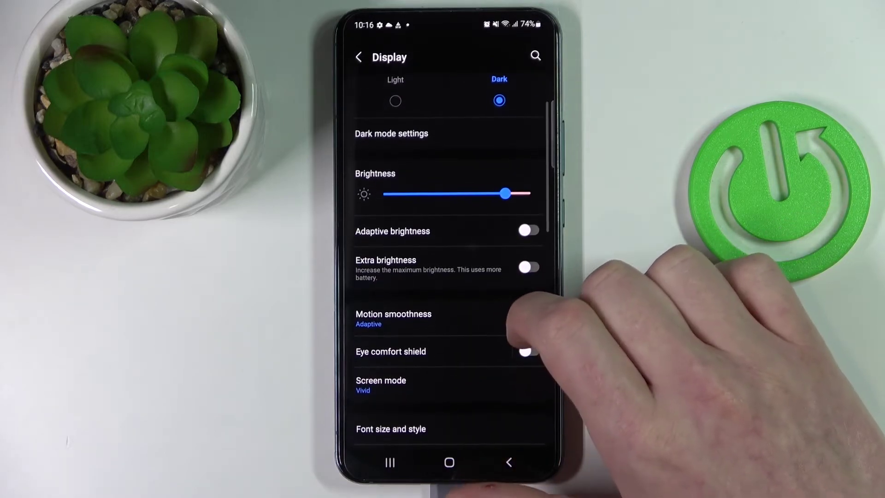
scroll(524, 356, down, 2)
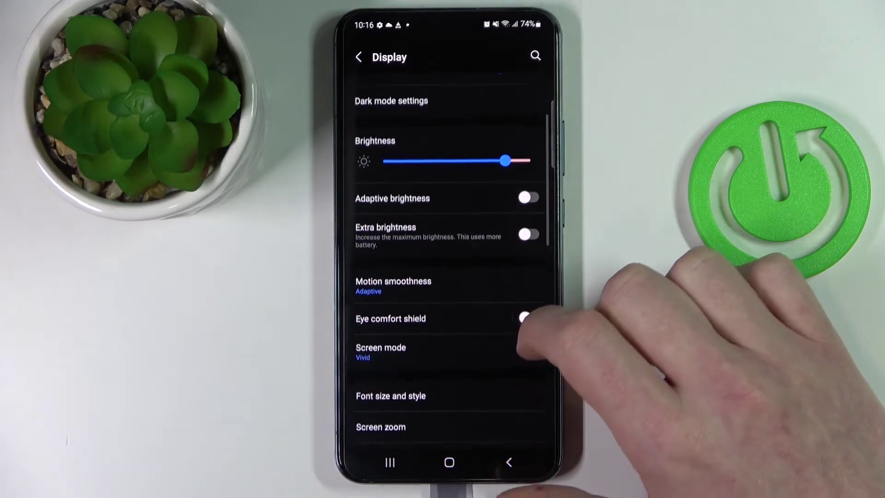
- Set the Font size slider to its second notch, then return to Display
click(450, 387)
click(418, 411)
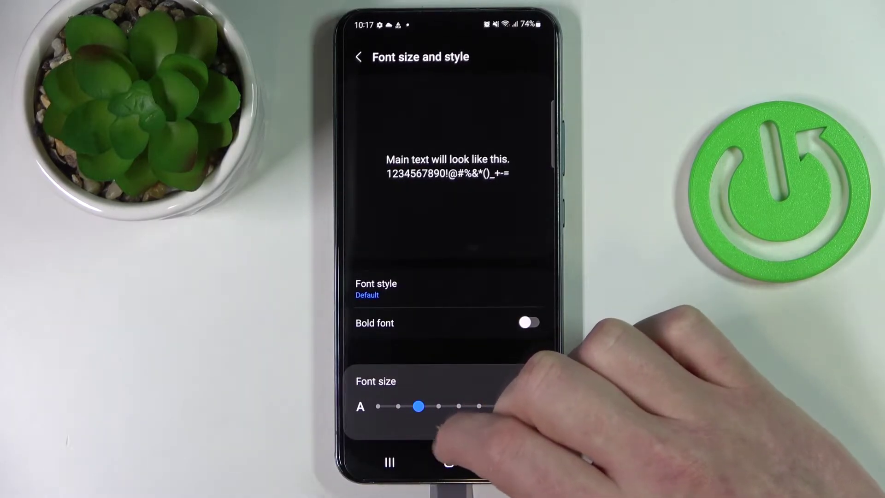
click(398, 406)
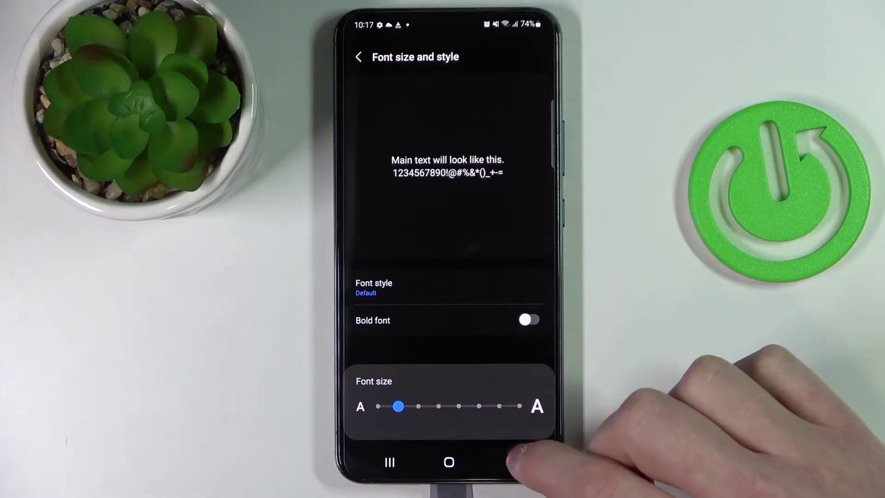
click(508, 462)
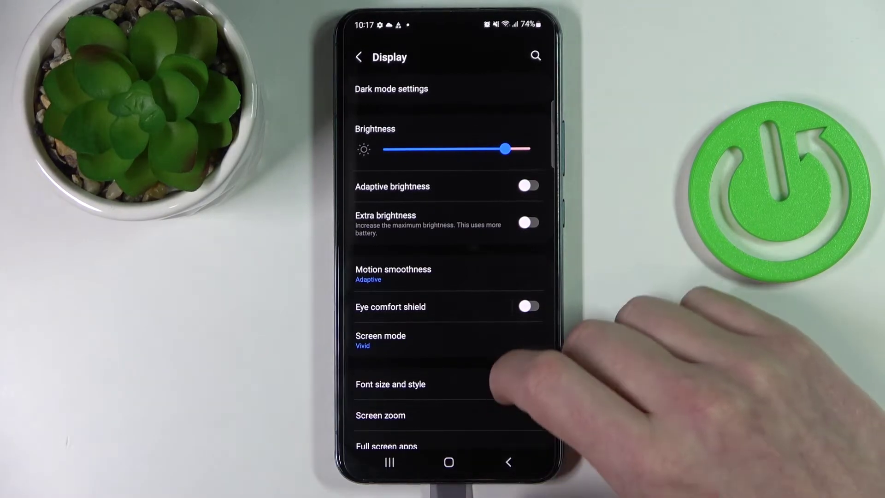
scroll(529, 332, down, 2)
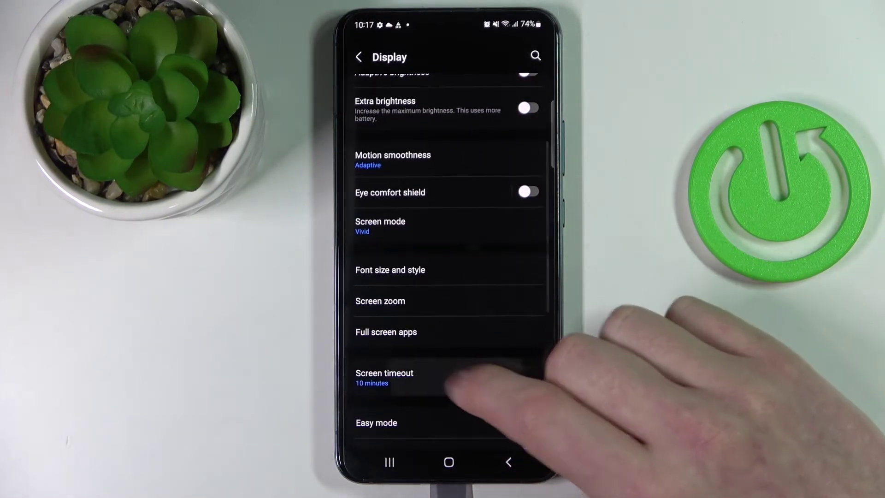
- Choose 2 minutes under Screen timeout, then return to the Display page
click(442, 380)
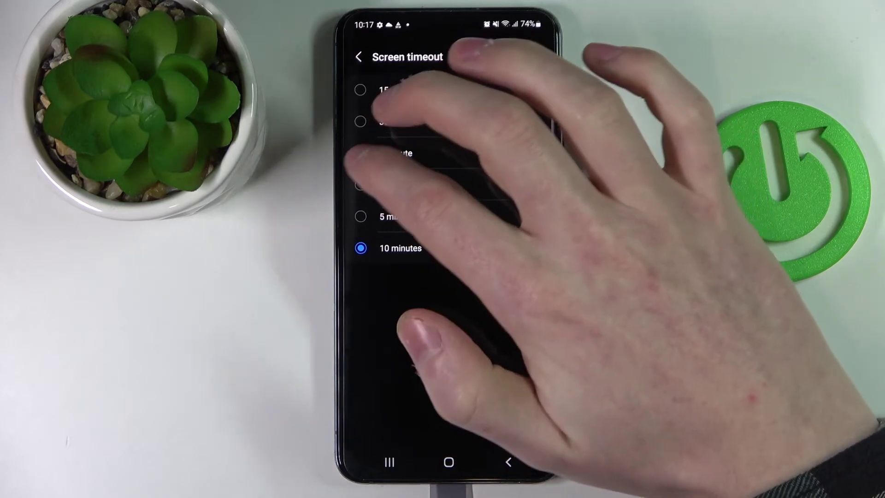
click(396, 153)
click(397, 185)
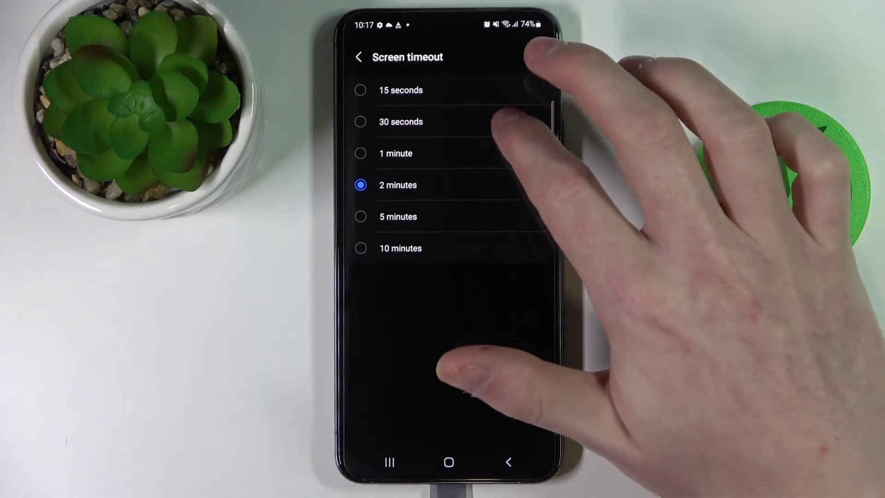
click(402, 121)
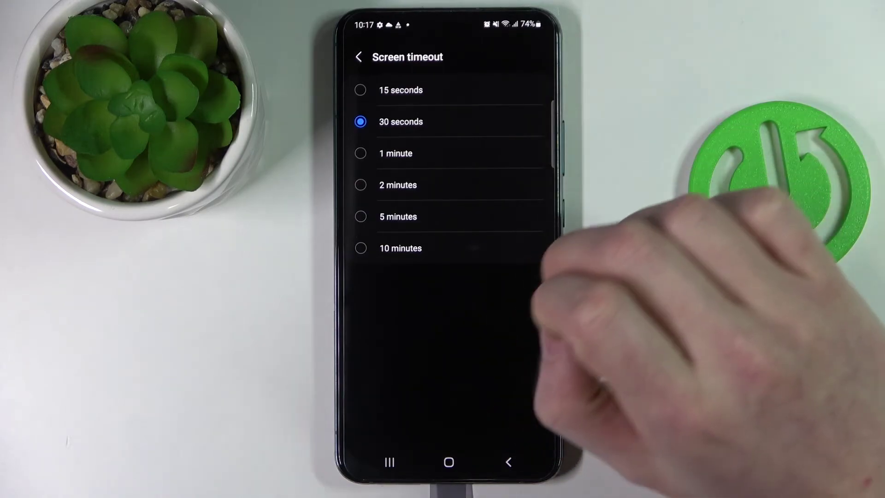
click(402, 153)
click(505, 122)
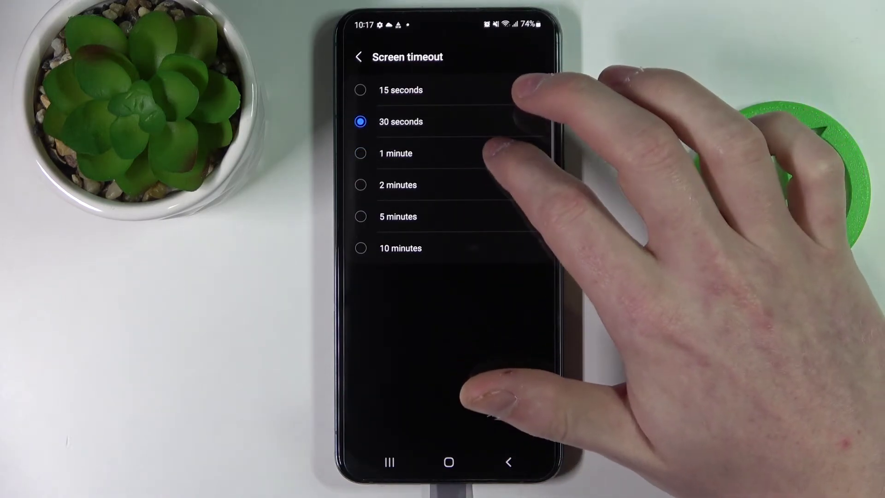
click(477, 153)
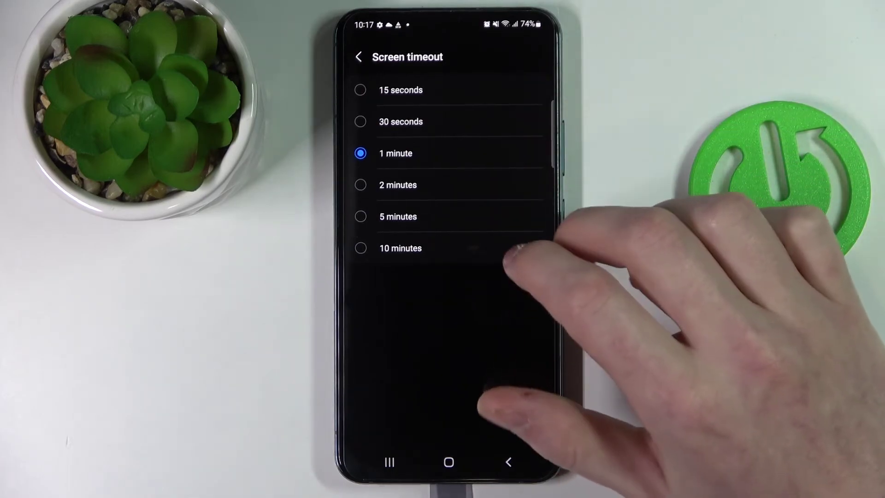
click(499, 185)
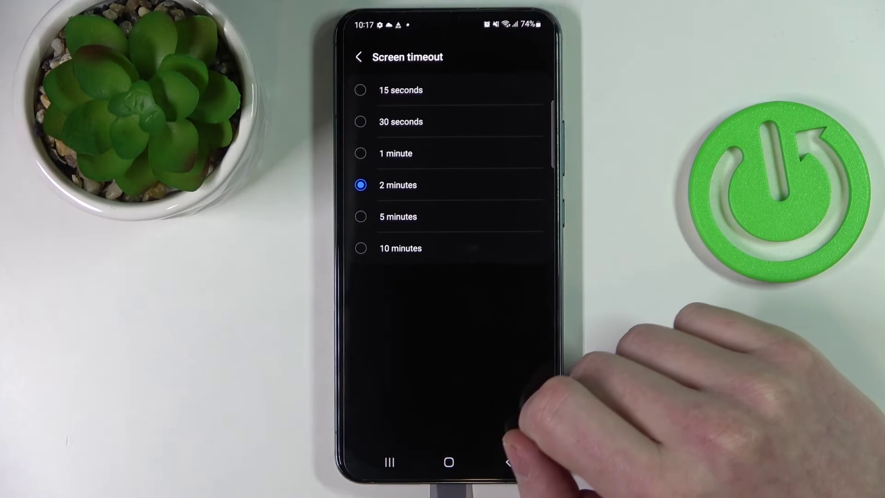
click(508, 462)
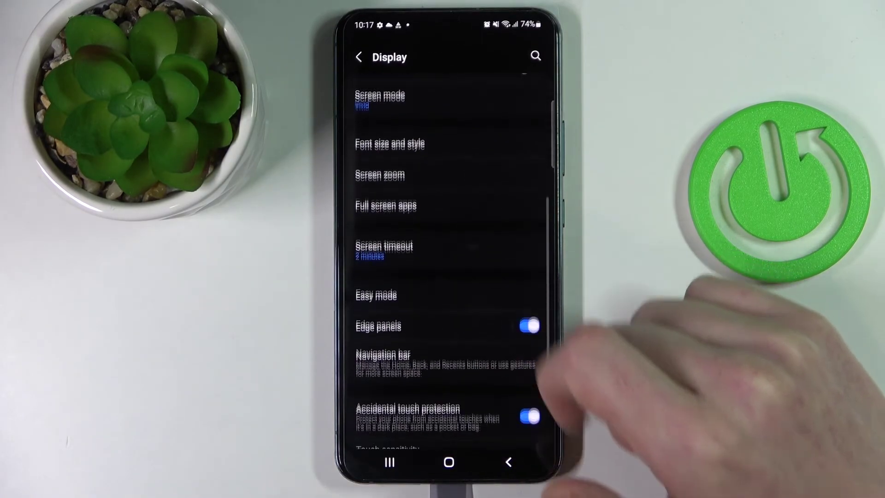
scroll(449, 312, down, 3)
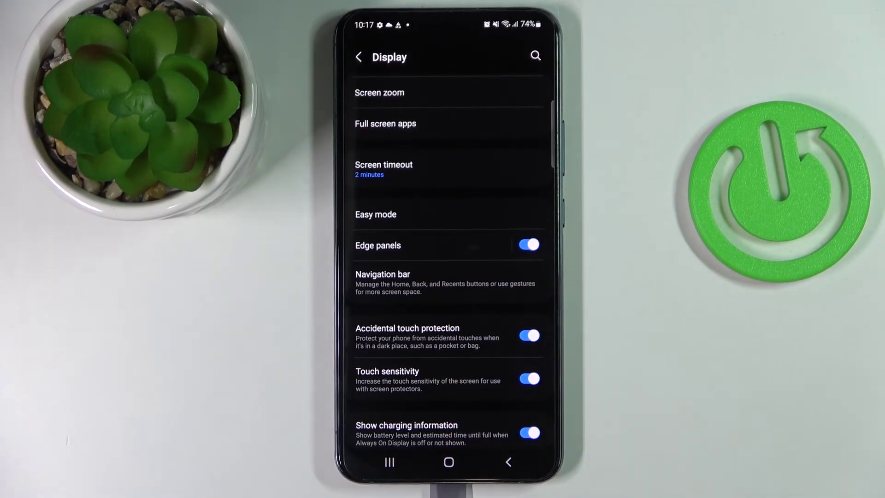